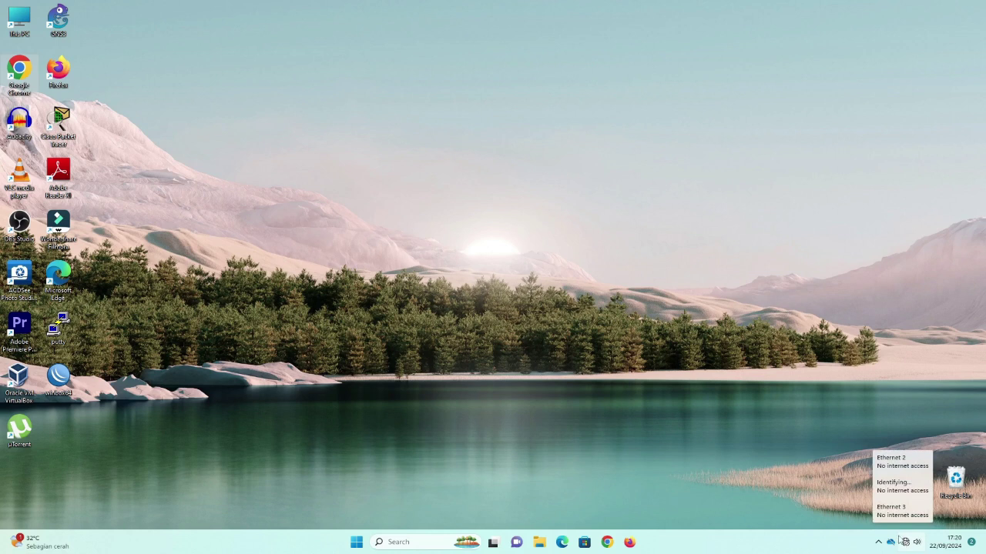
Search for 'contro' and open Control Panel.
click(389, 545)
text(cont)
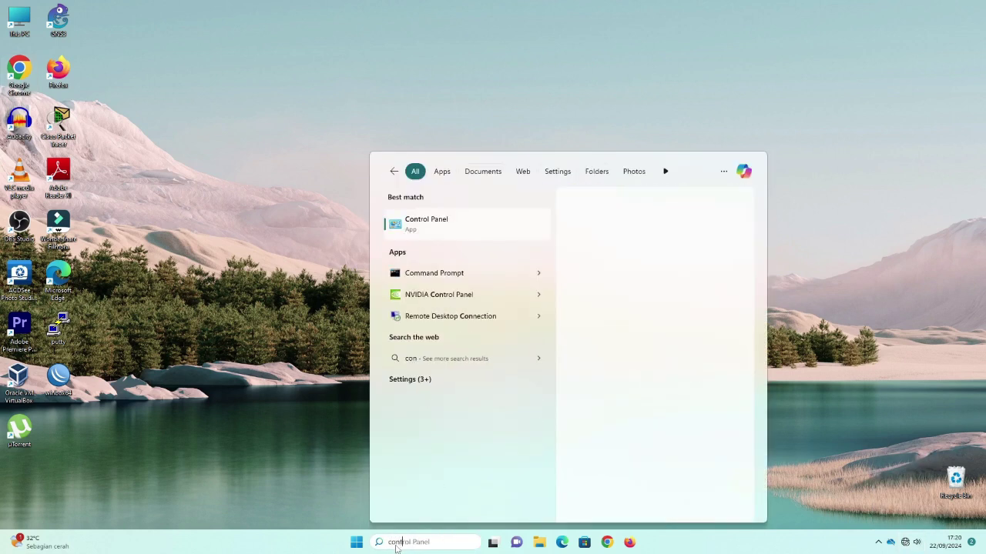
text(ro)
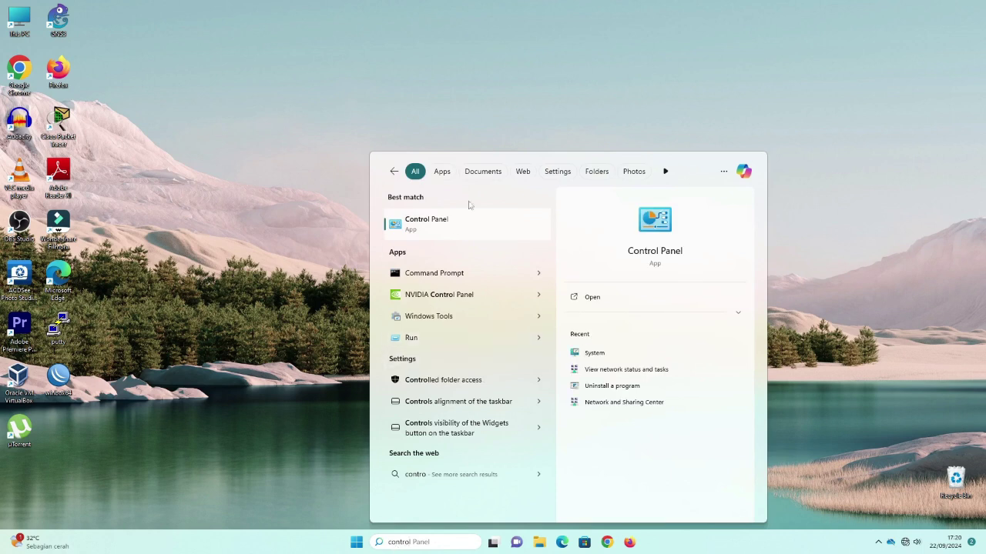
click(650, 261)
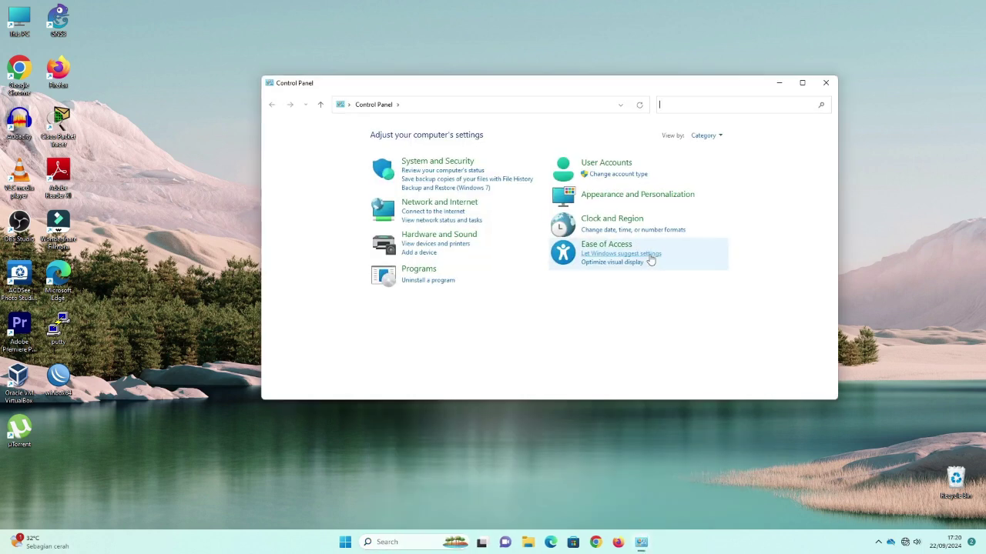
Go to Network and Sharing Center's adapter settings and maximize the Network Connections window.
click(432, 206)
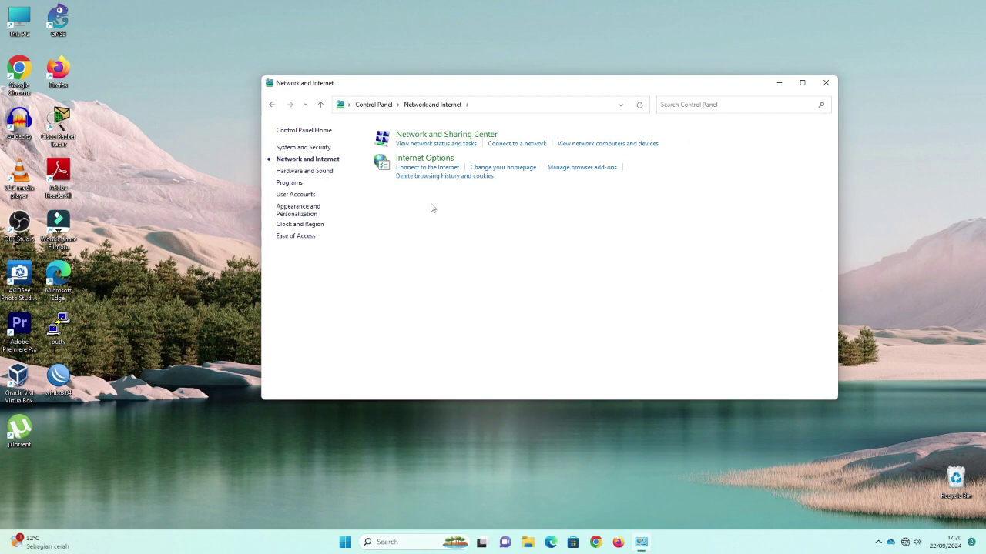
click(440, 144)
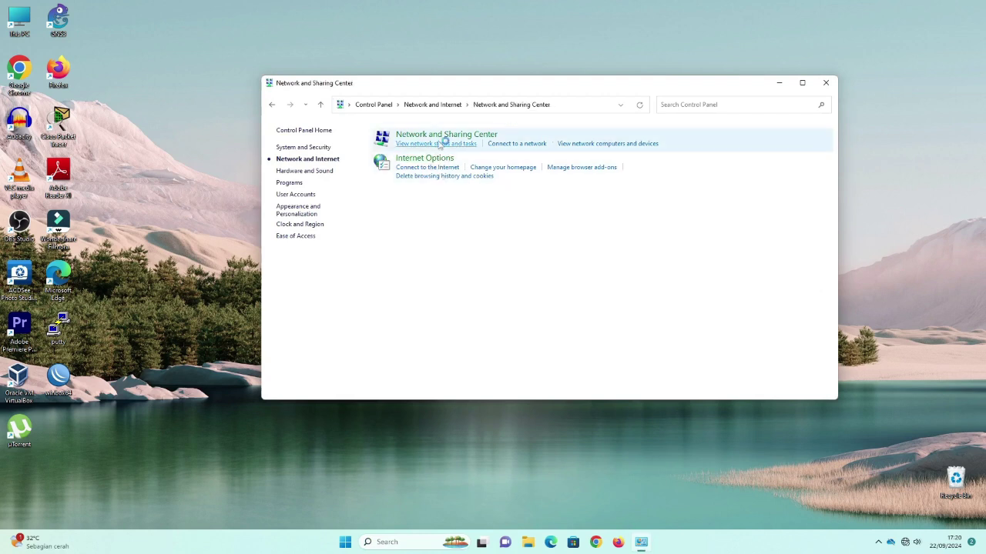
click(309, 149)
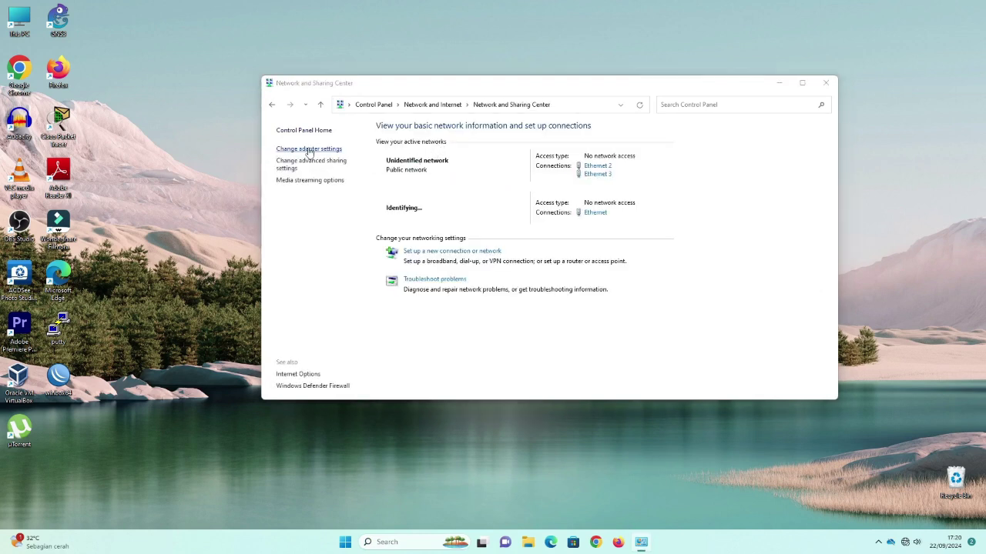
drag(751, 103, 633, 93)
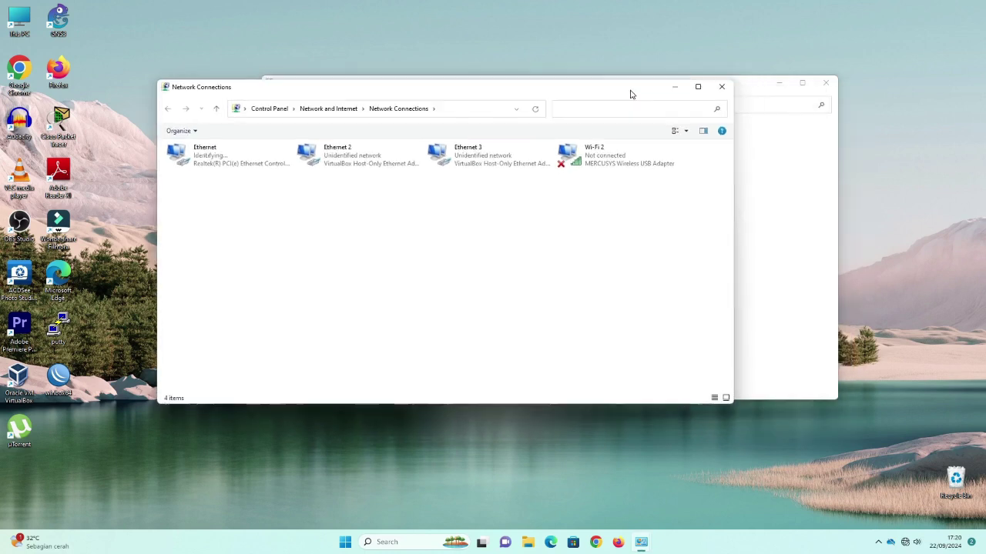
click(697, 87)
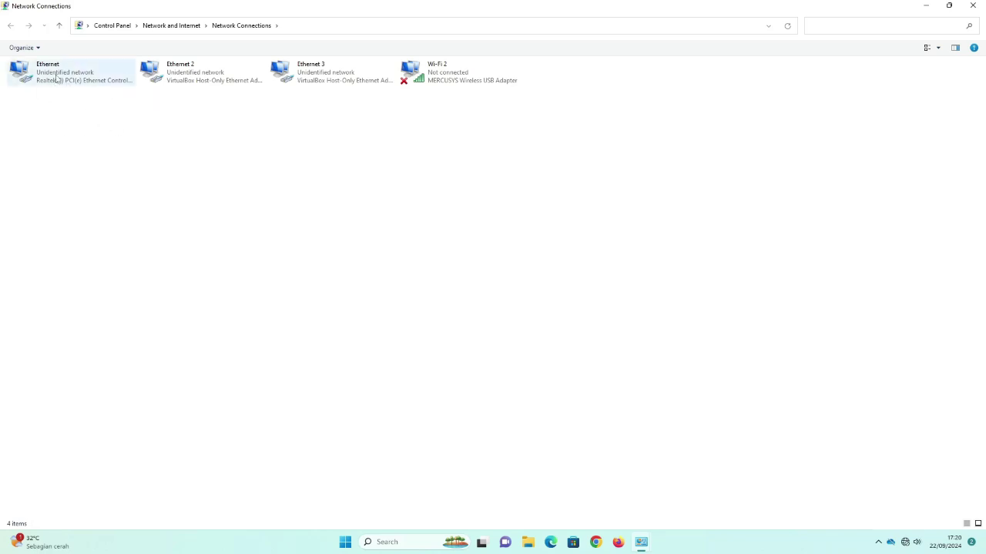
right_click(56, 78)
Set Ethernet's TCP/IPv4 to static 192.168.110.2 with mask 255.255.255.0 and save.
click(90, 174)
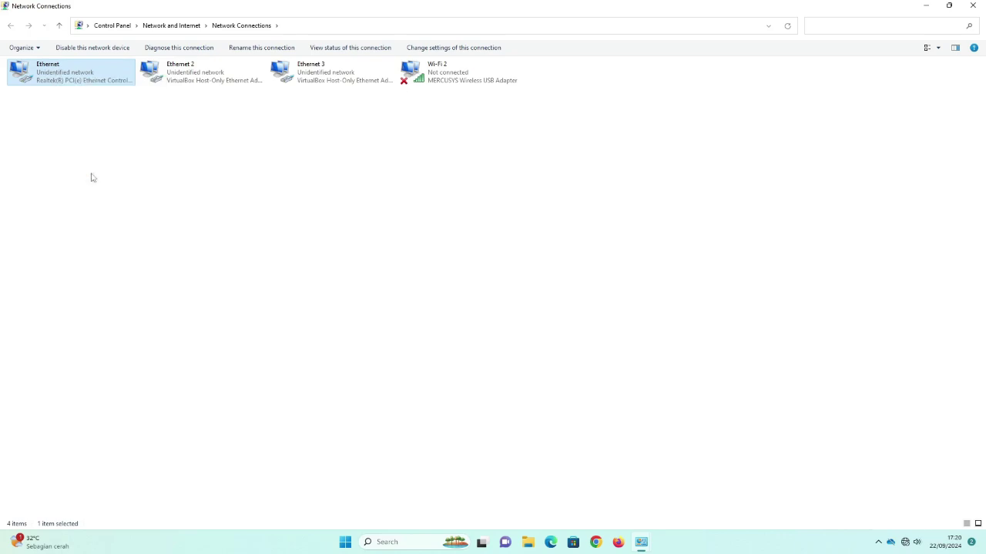
click(127, 184)
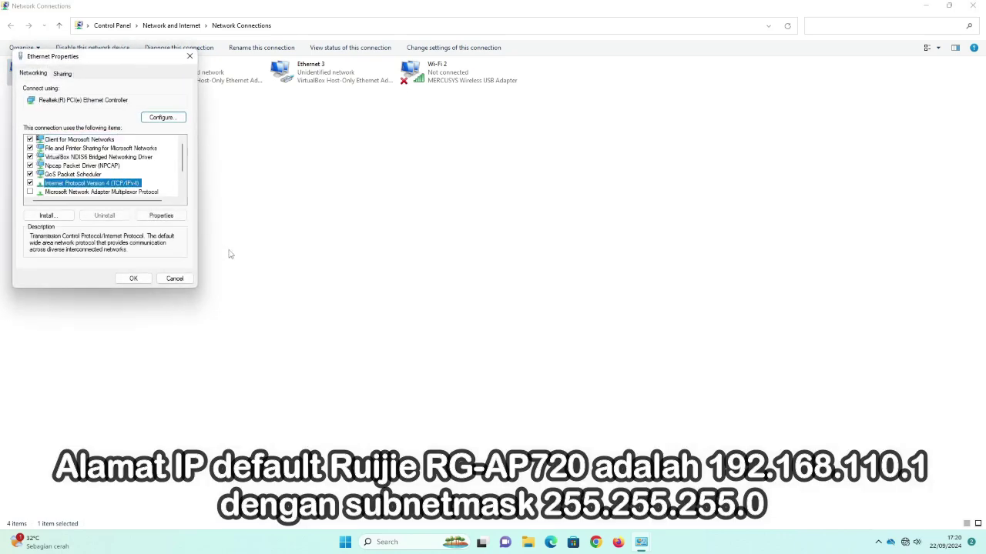
click(173, 217)
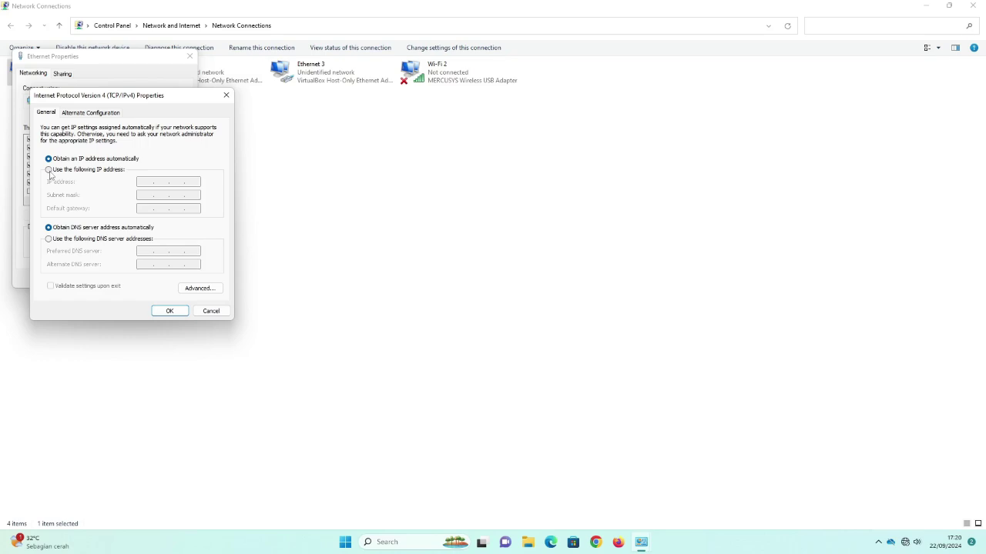
click(53, 173)
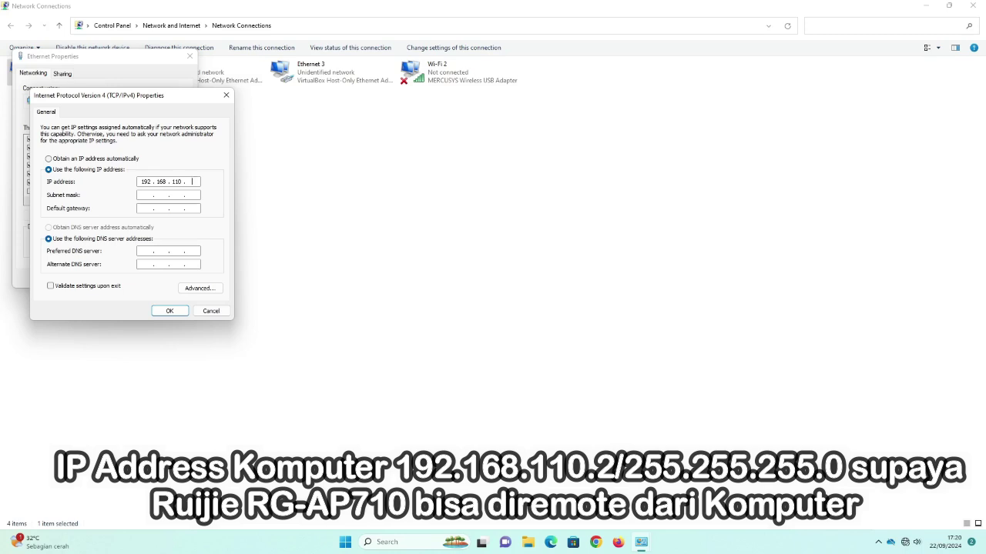
click(144, 196)
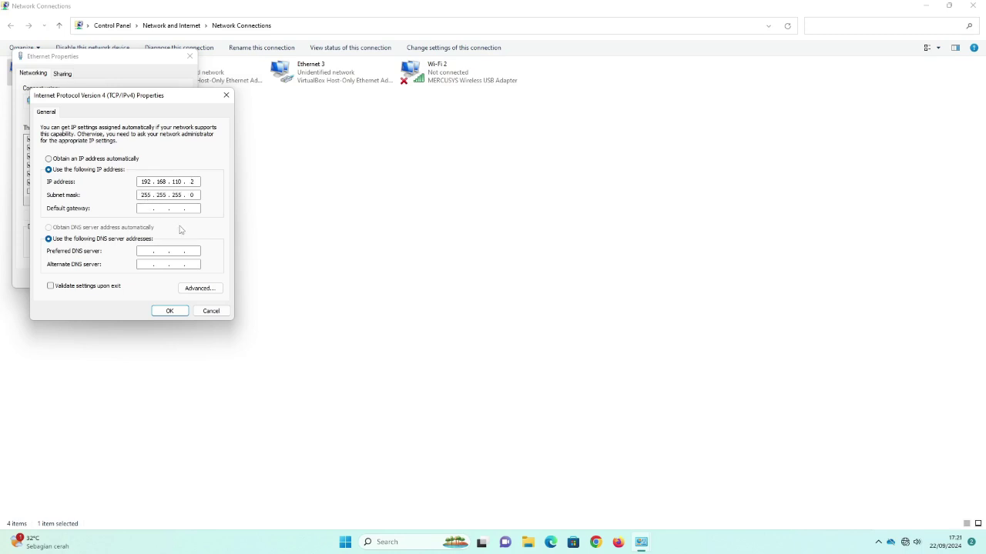
click(171, 313)
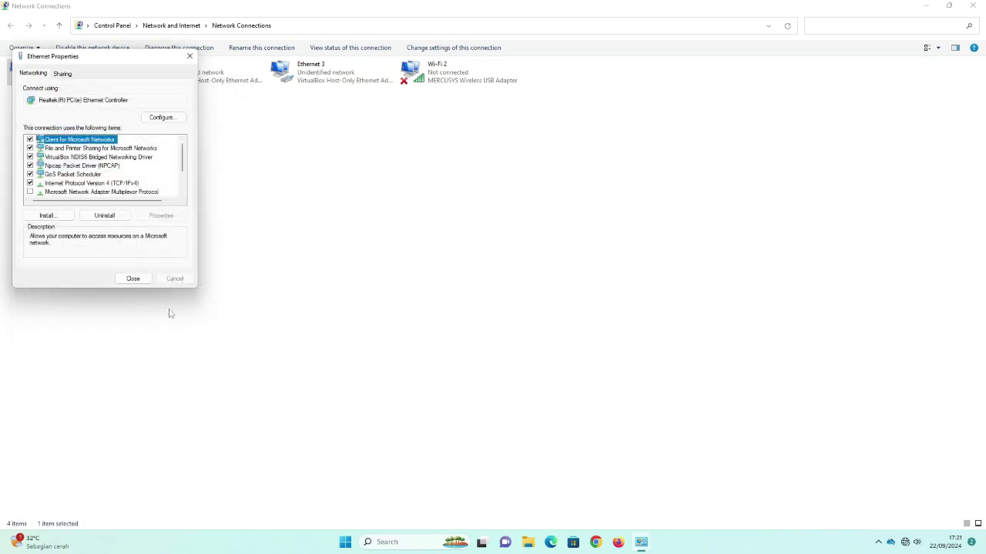
click(139, 282)
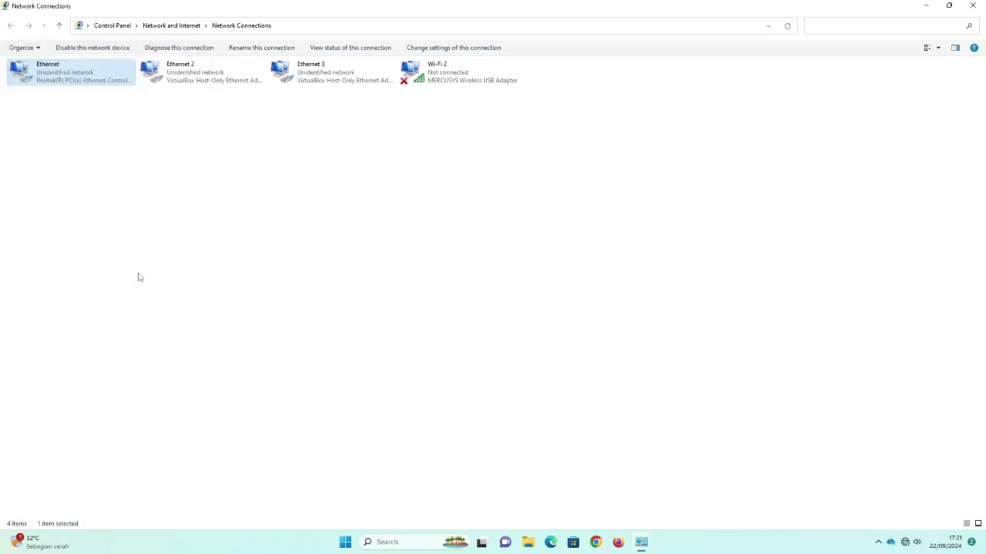
click(925, 6)
Run ping 192.168.110.1 in Command Prompt, confirming 4/4 replies, then minimize it.
click(780, 85)
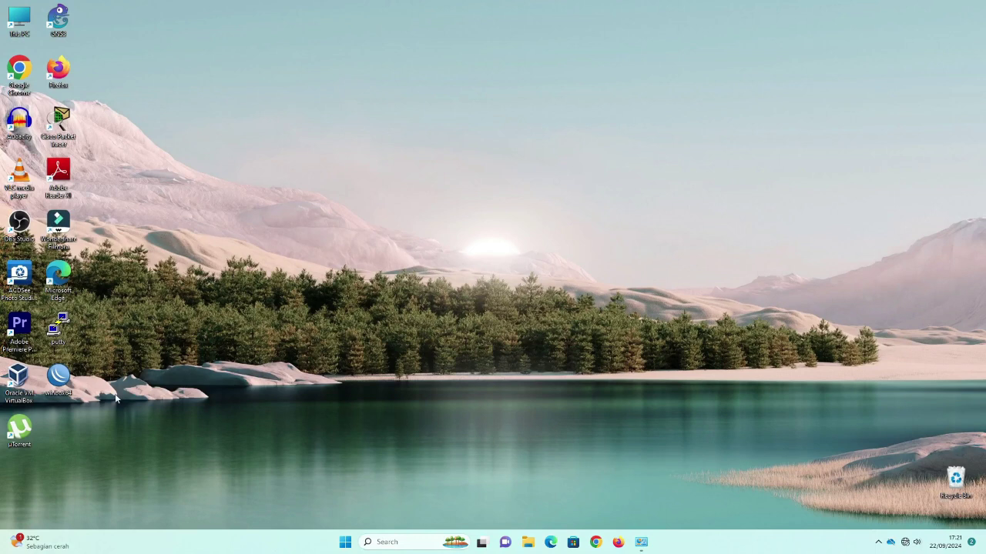
click(394, 542)
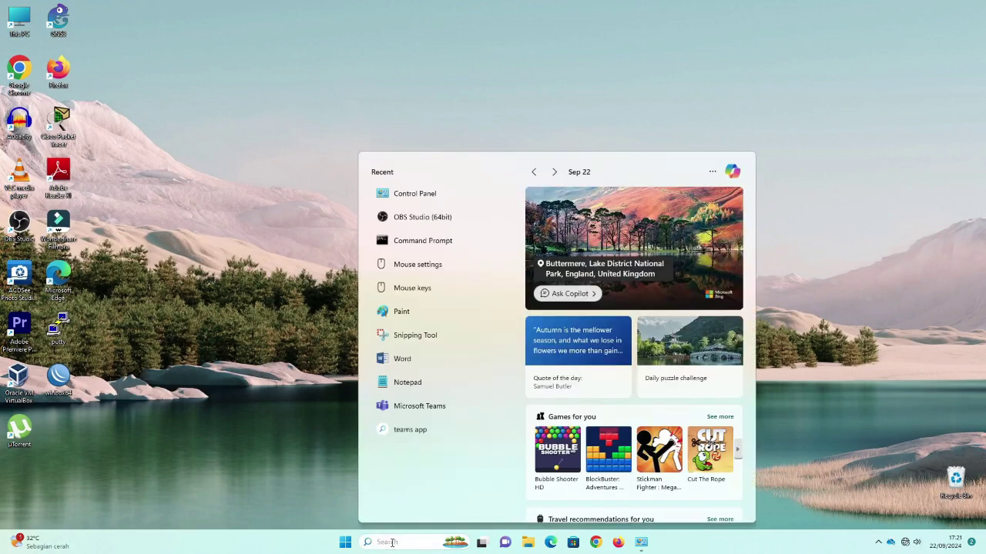
click(405, 242)
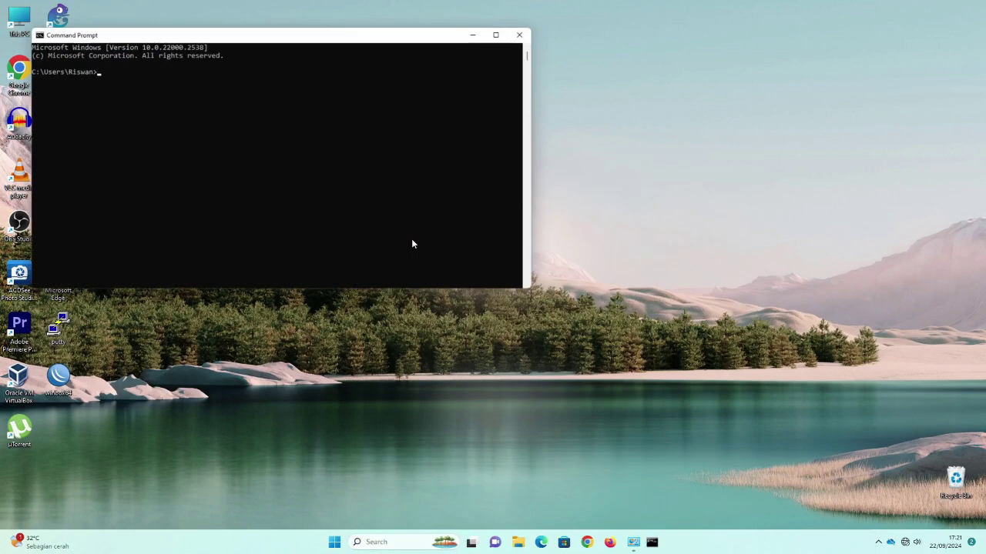
scroll(194, 98, up, 2)
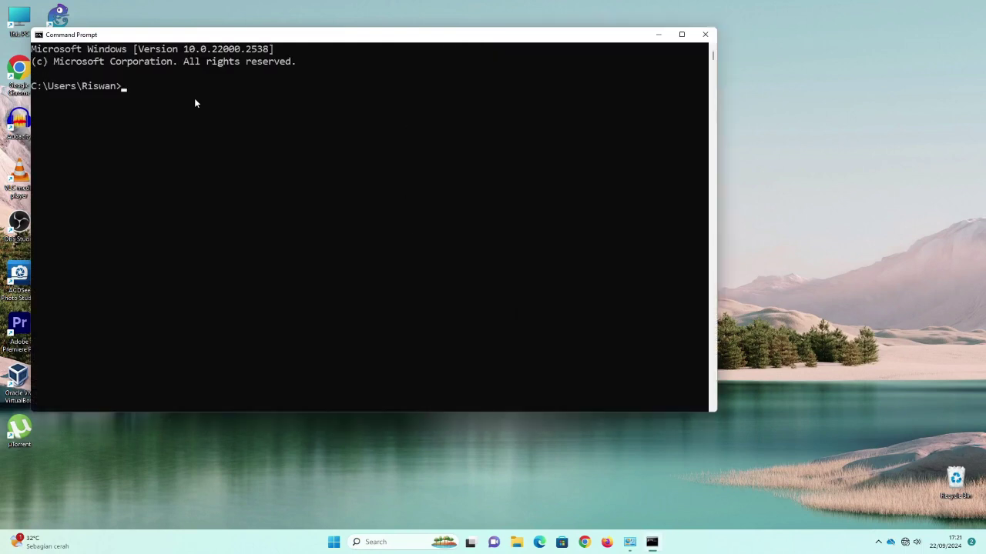
text(ping 192.168.110.1)
key(Return)
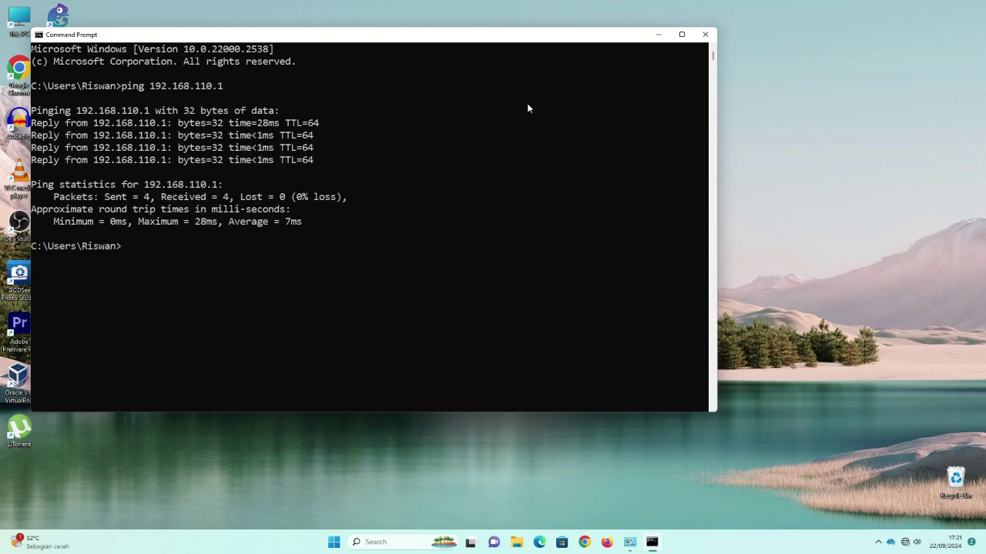
click(662, 36)
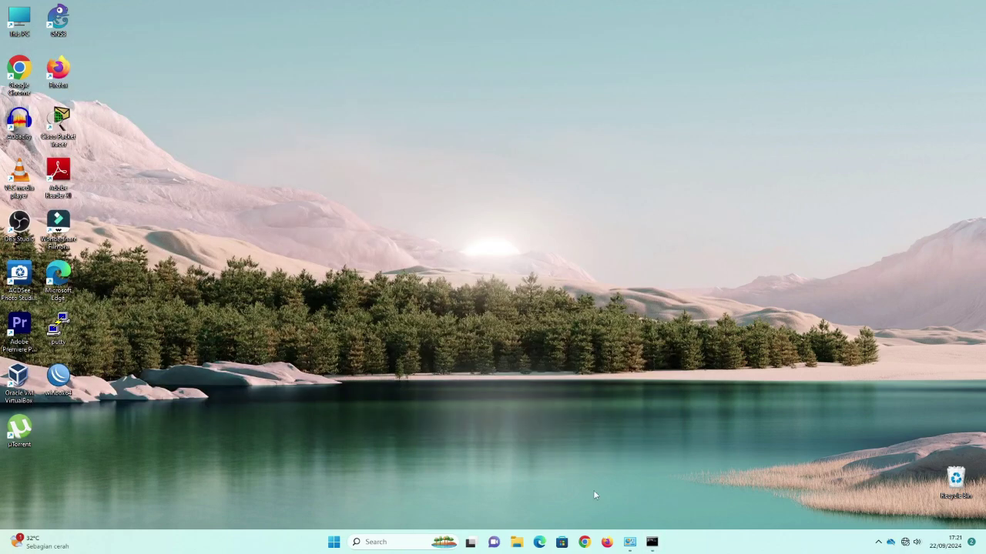
Open Chrome and browse to 192.168.110.1 to reach the Ruijie login page.
click(585, 542)
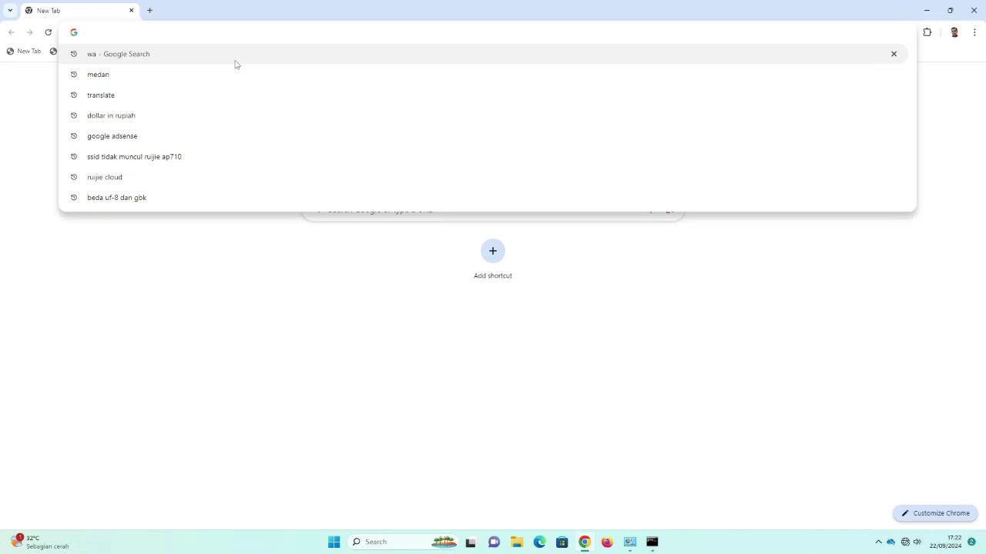
text(192)
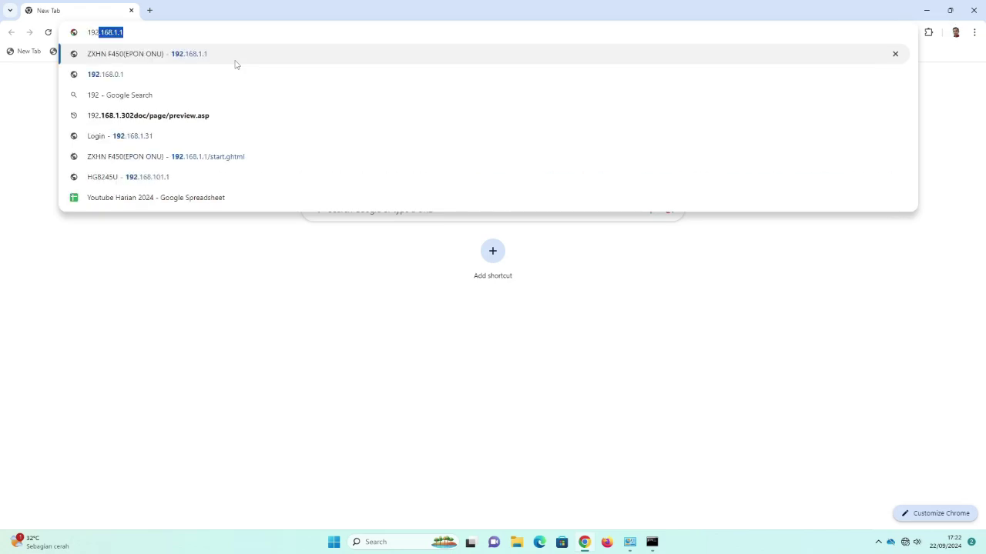
text(.168.1)
key(BackSpace)
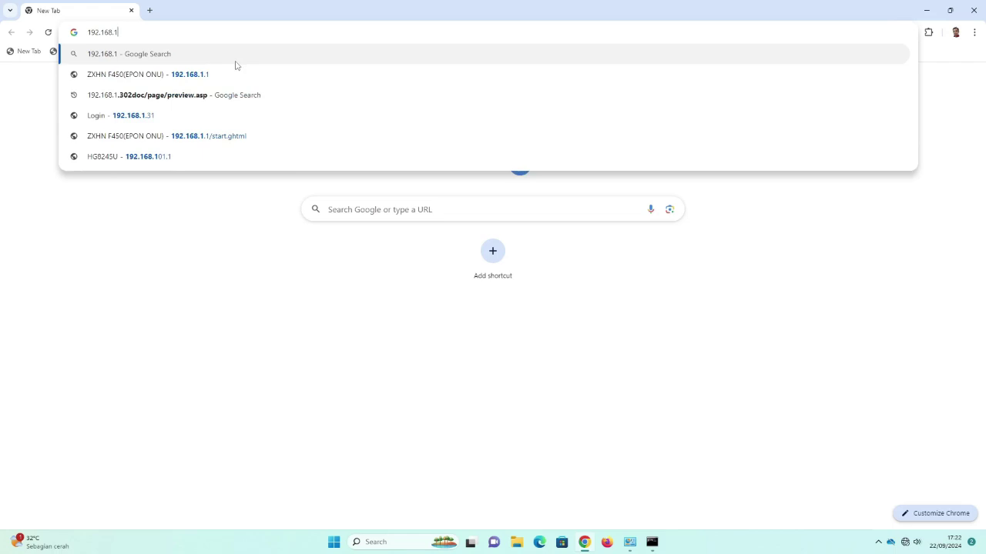
text(10)
key(BackSpace)
text(0.1)
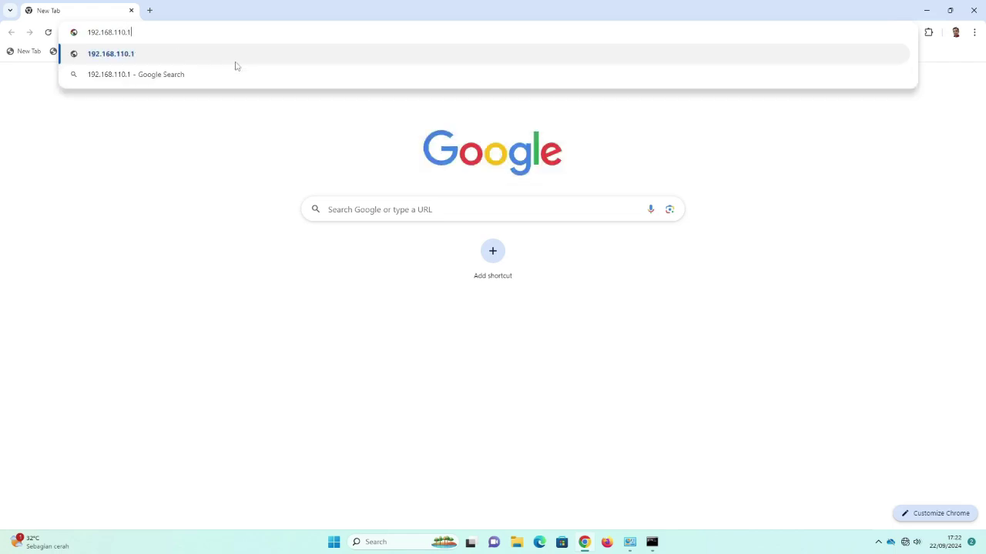
key(Return)
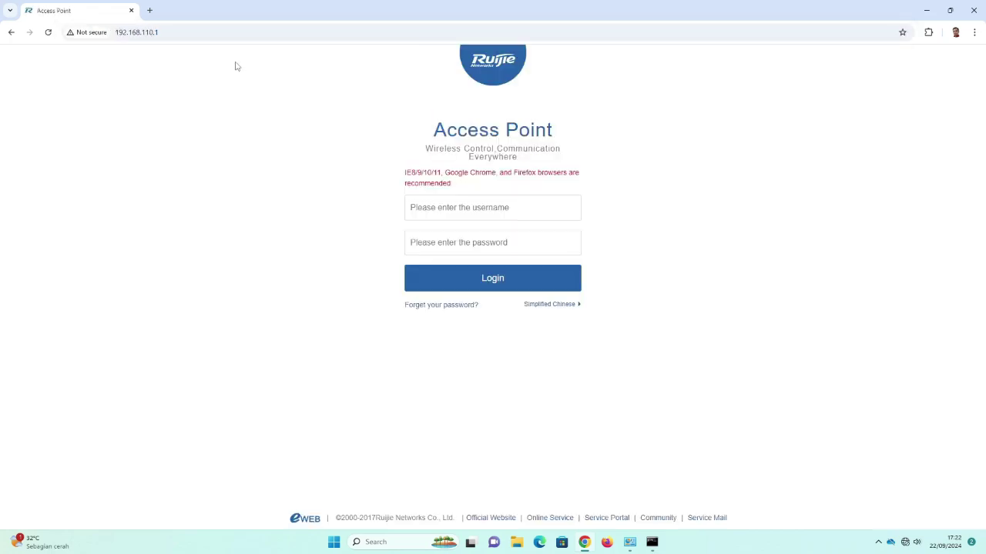
click(454, 209)
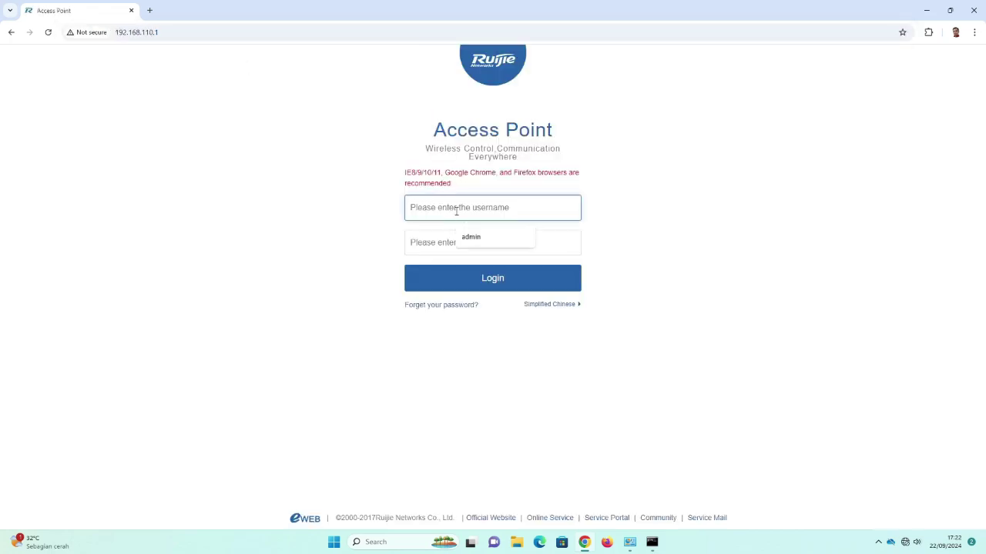
click(475, 238)
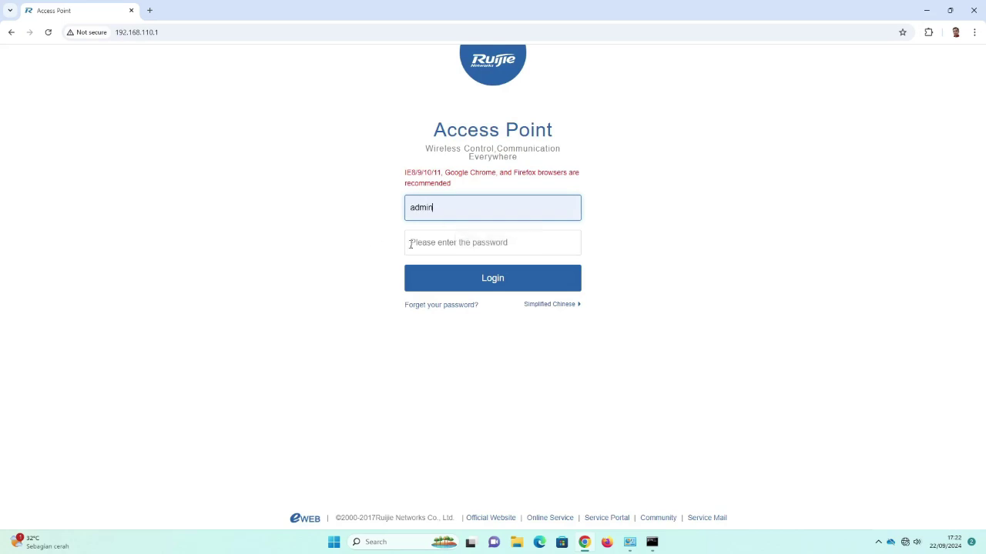
click(427, 244)
text(ad)
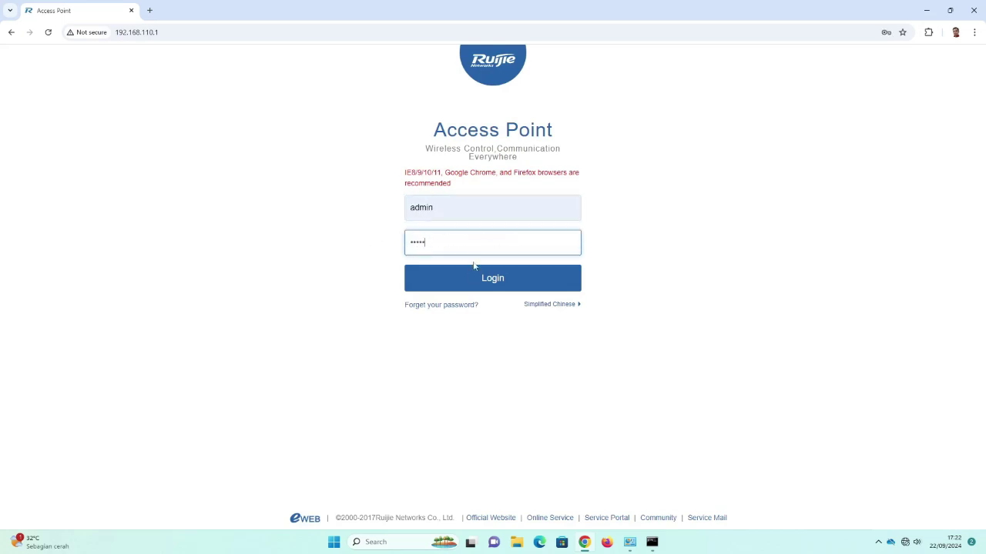
click(494, 286)
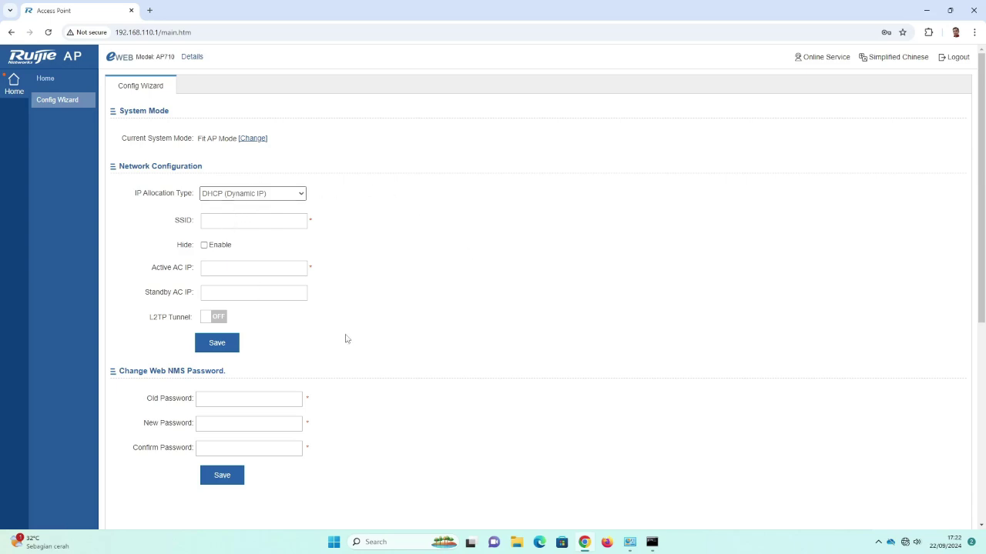
scroll(430, 322, down, 2)
scroll(430, 322, up, 2)
click(51, 81)
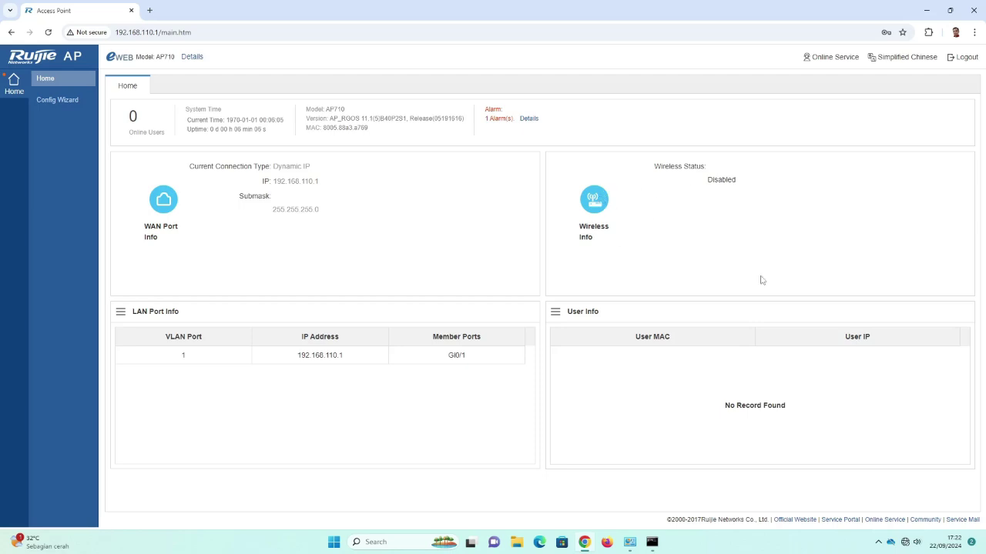
click(55, 106)
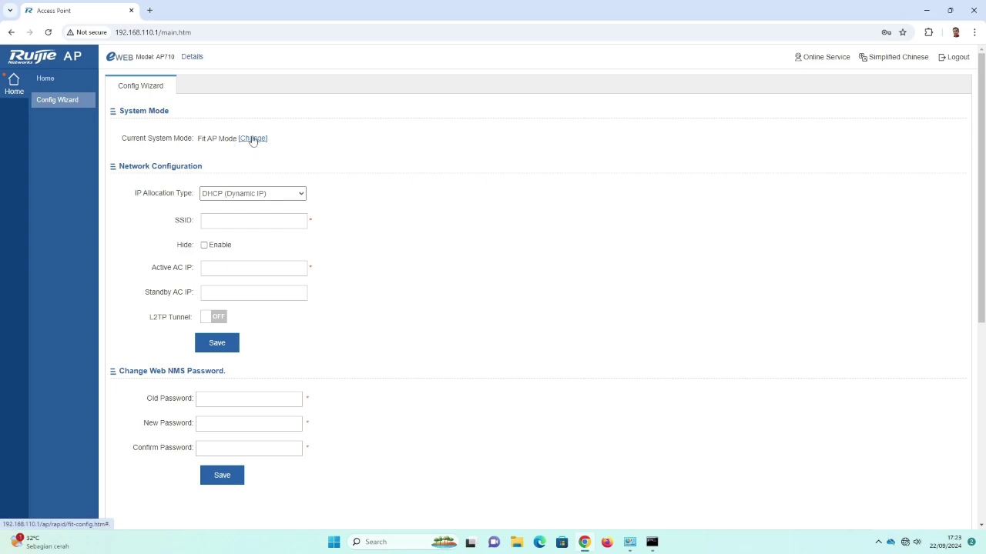
click(253, 139)
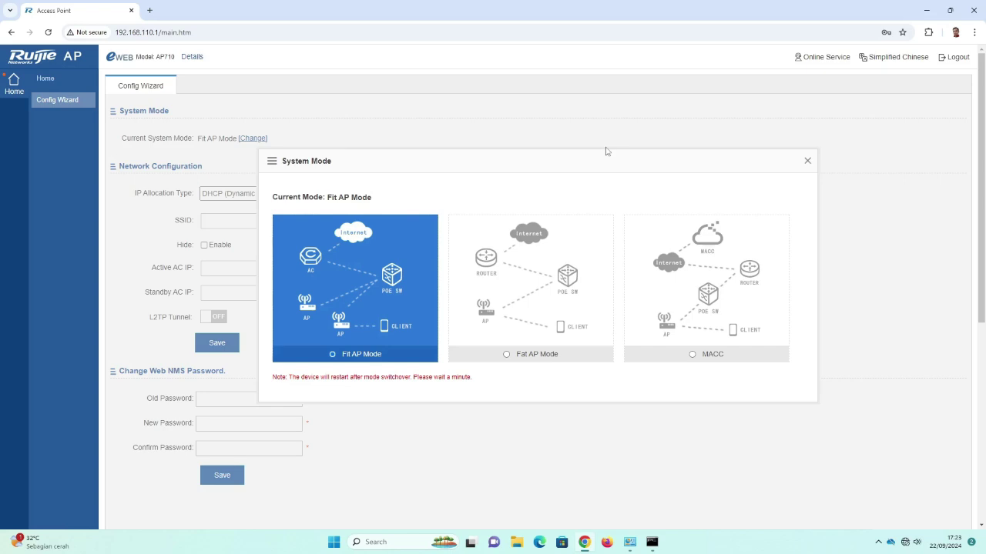
Choose Fat AP Mode and confirm the switch, accepting the access point restart.
click(509, 358)
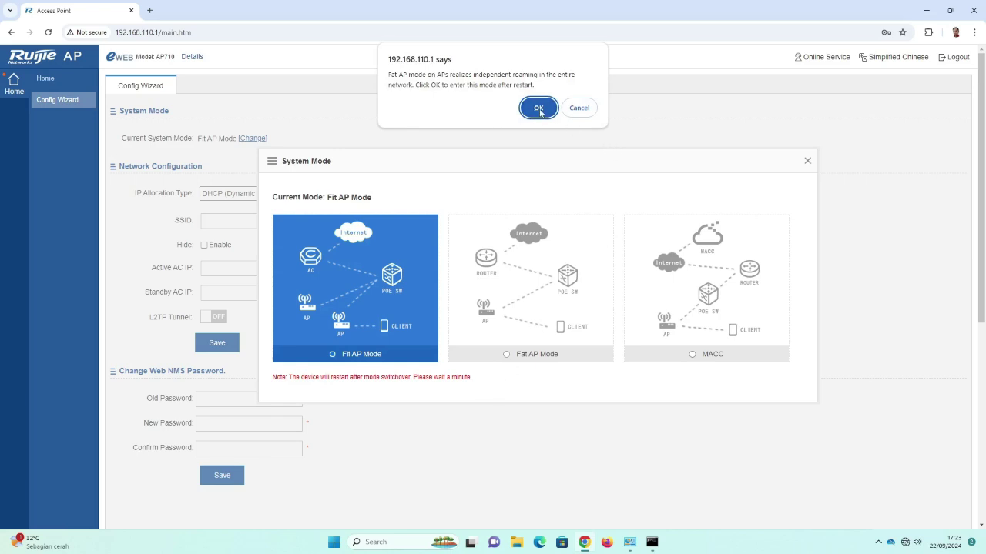
click(539, 109)
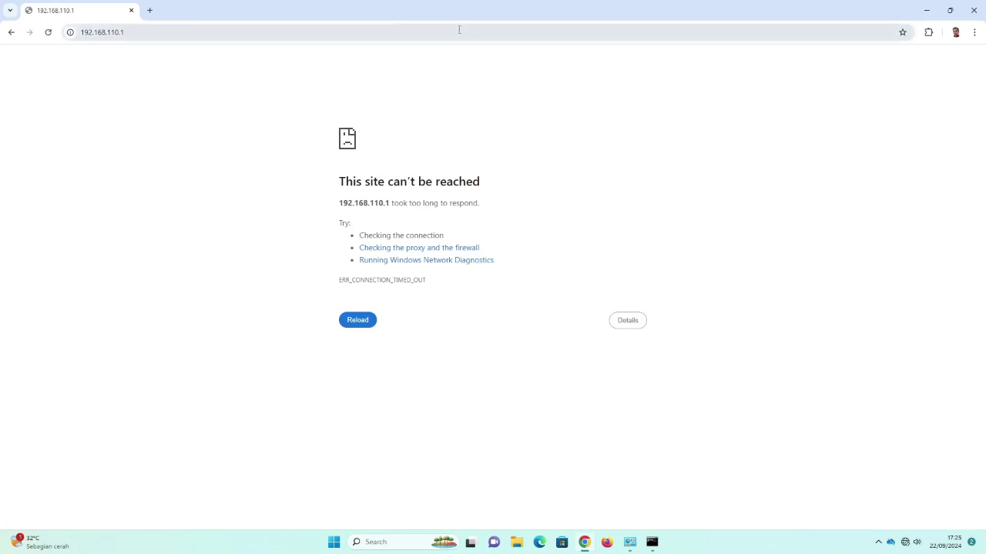
Reload 192.168.110.1 after the restart to reach the External Network Settings wizard.
click(359, 322)
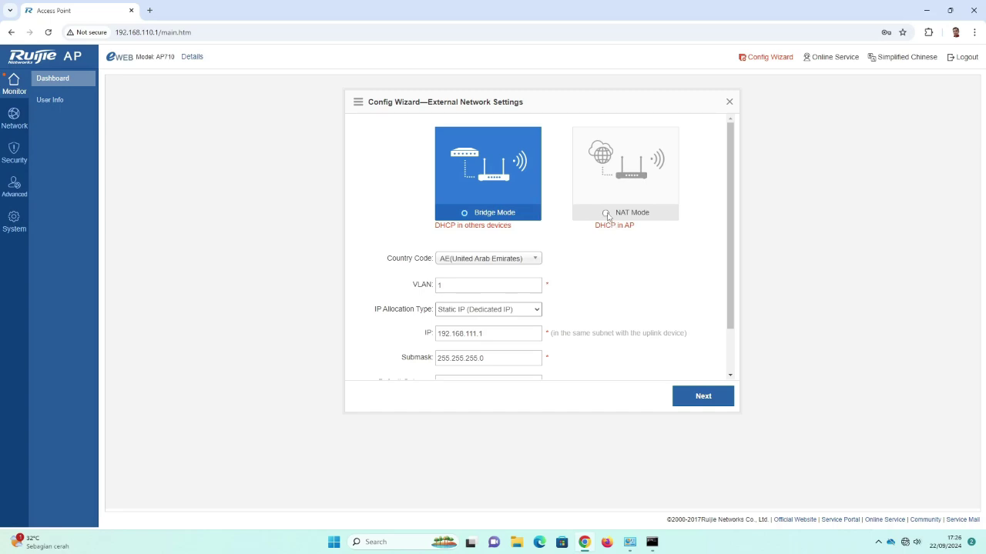
Choose NAT Mode with country ID(Indonesia), port Gi0/1 and DHCP (Dynamic IP), then proceed.
click(608, 215)
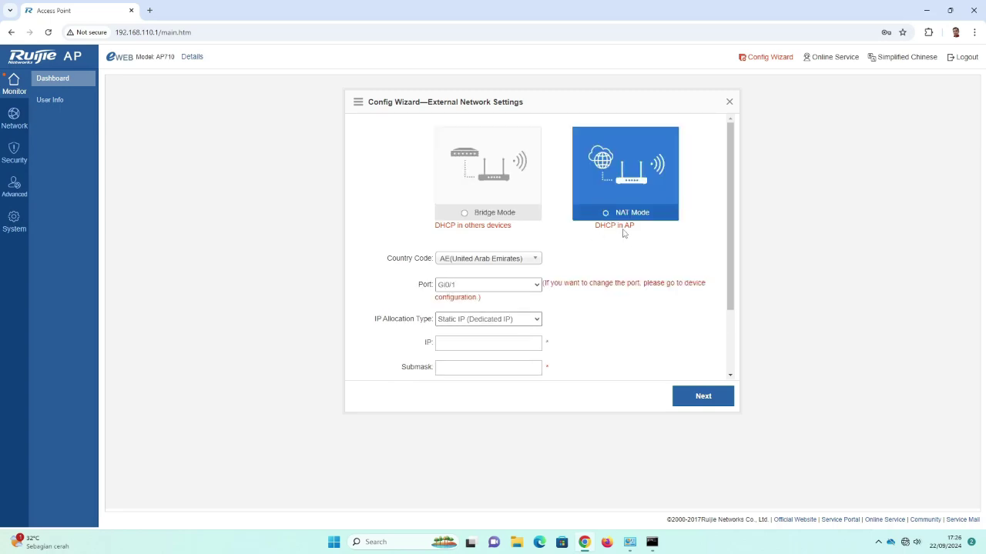
click(497, 262)
mouse_move(537, 312)
mouse_down()
mouse_move(543, 368)
mouse_move(544, 329)
mouse_up()
click(482, 305)
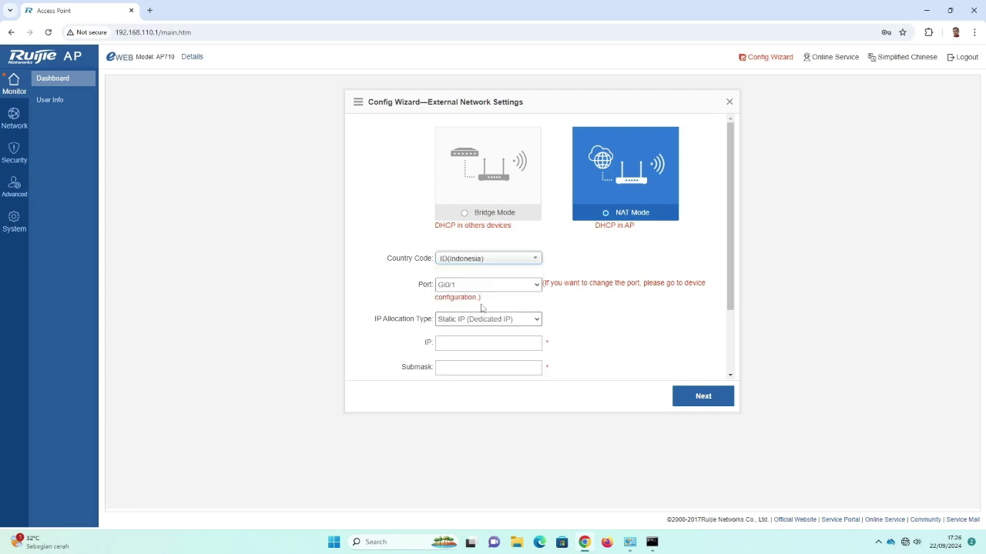
click(536, 285)
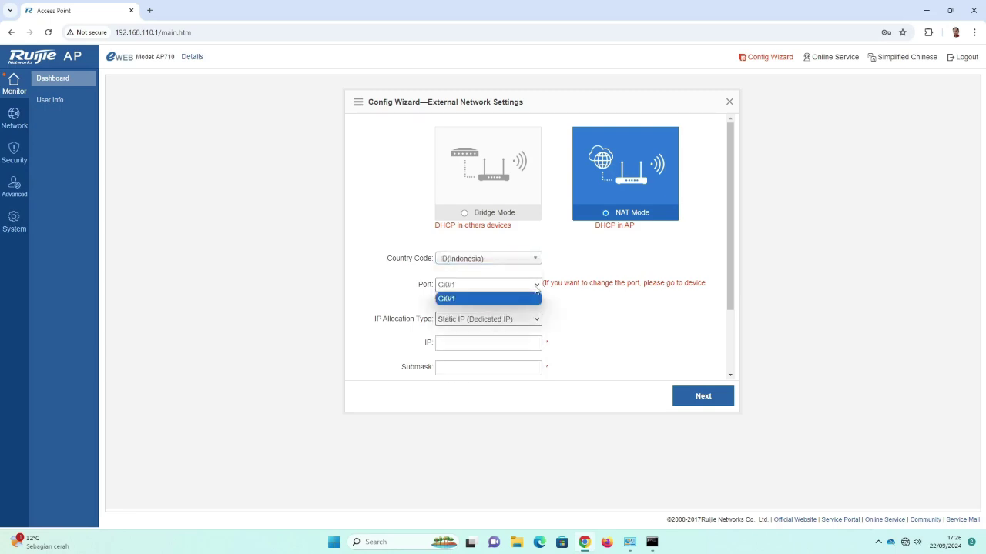
click(480, 302)
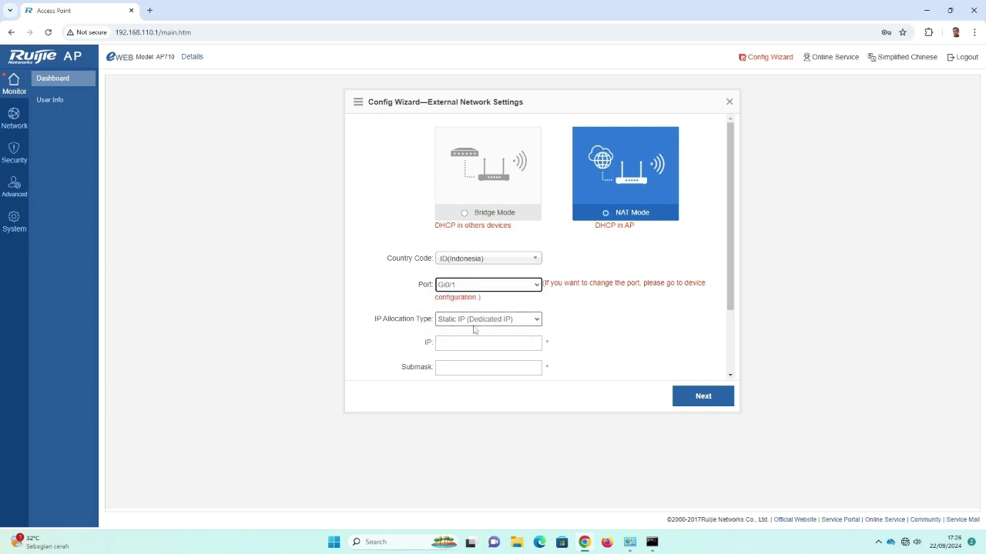
click(532, 320)
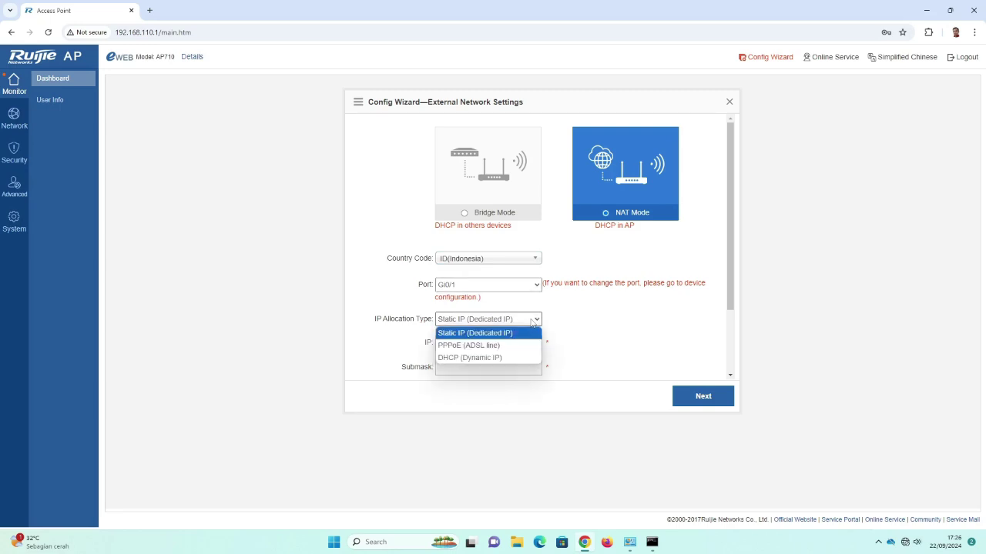
click(496, 359)
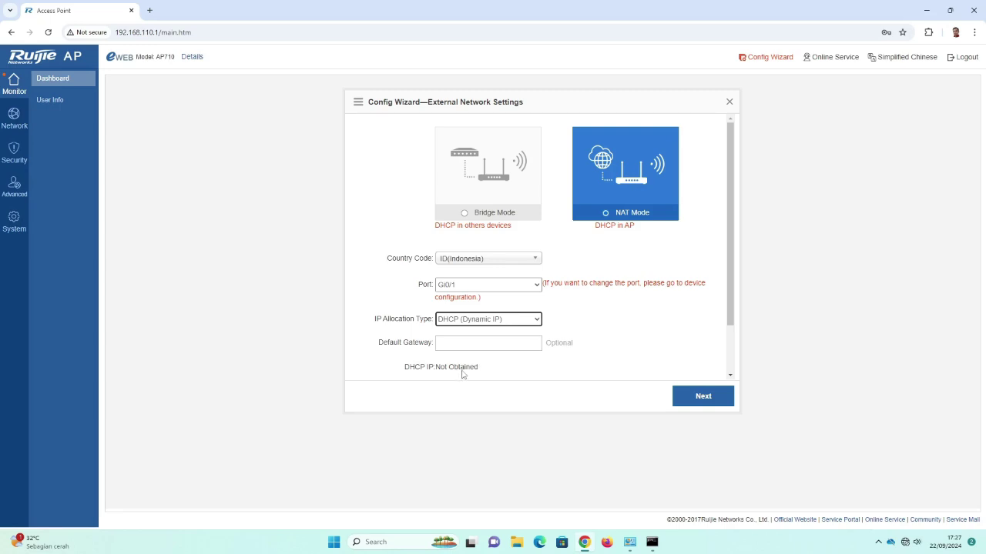
click(702, 399)
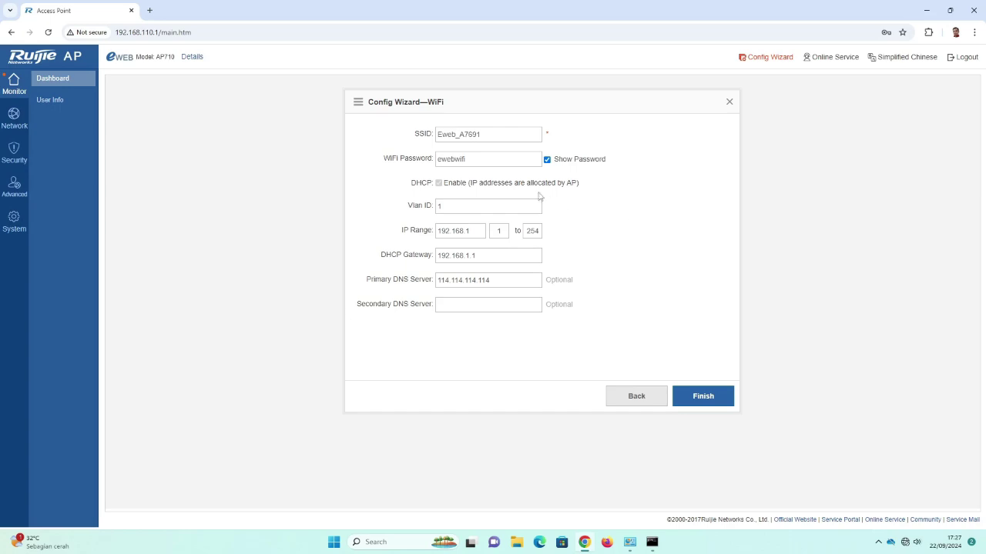
Replace the default SSID Eweb_A7691 with ITNewbie.
drag(502, 134, 370, 132)
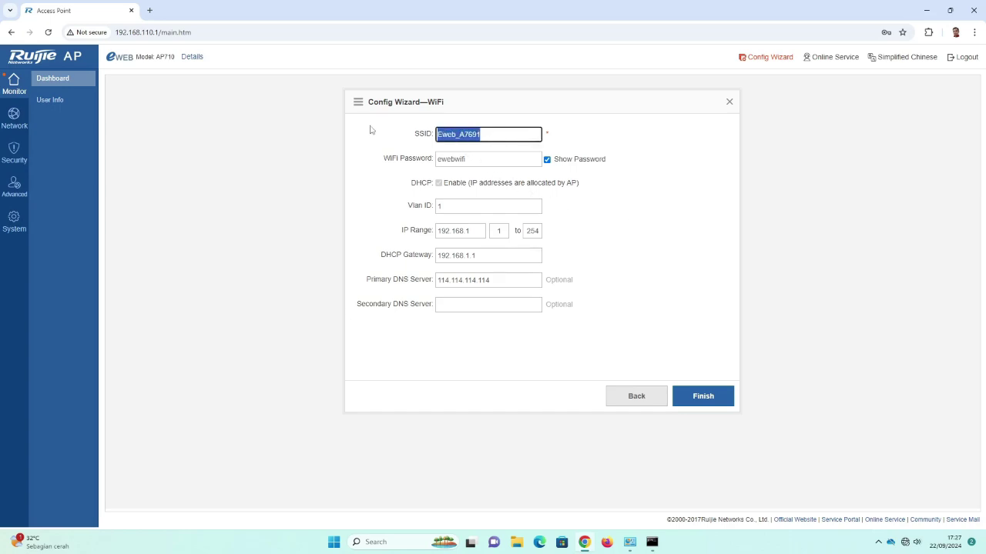
key(BackSpace)
text(IT)
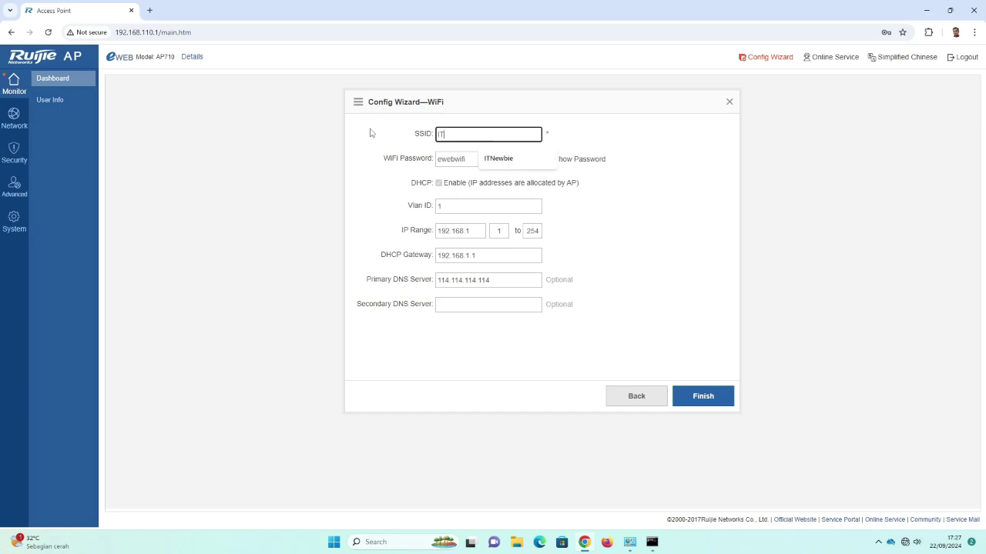
text(Newbie)
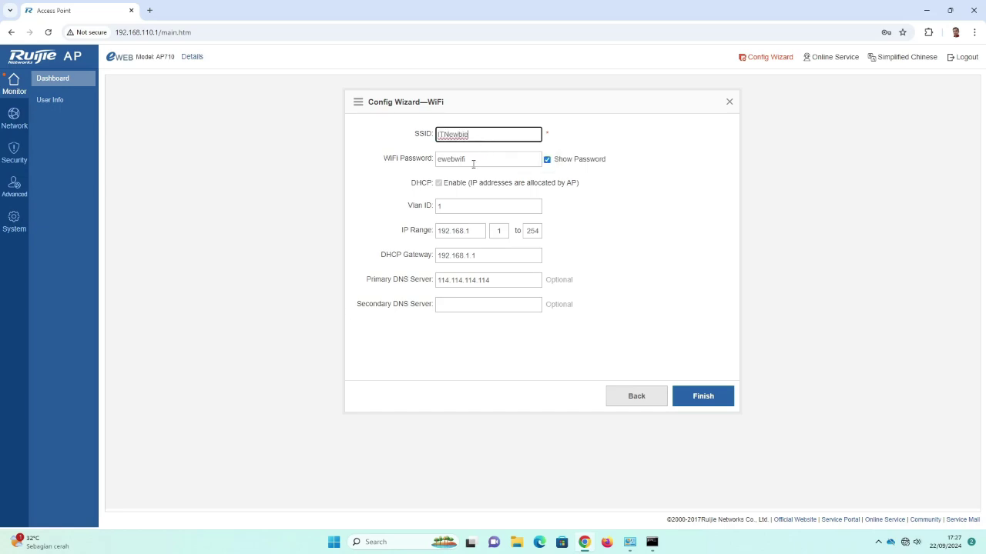
Overwrite the WiFi password with a new one and check it with Show Password.
drag(473, 161, 350, 161)
text(1)
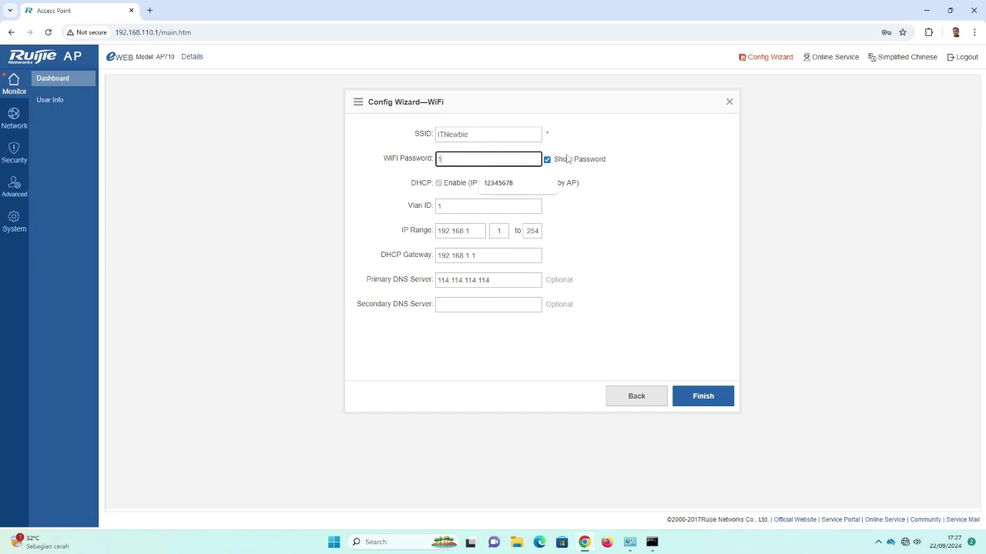
text(2345678)
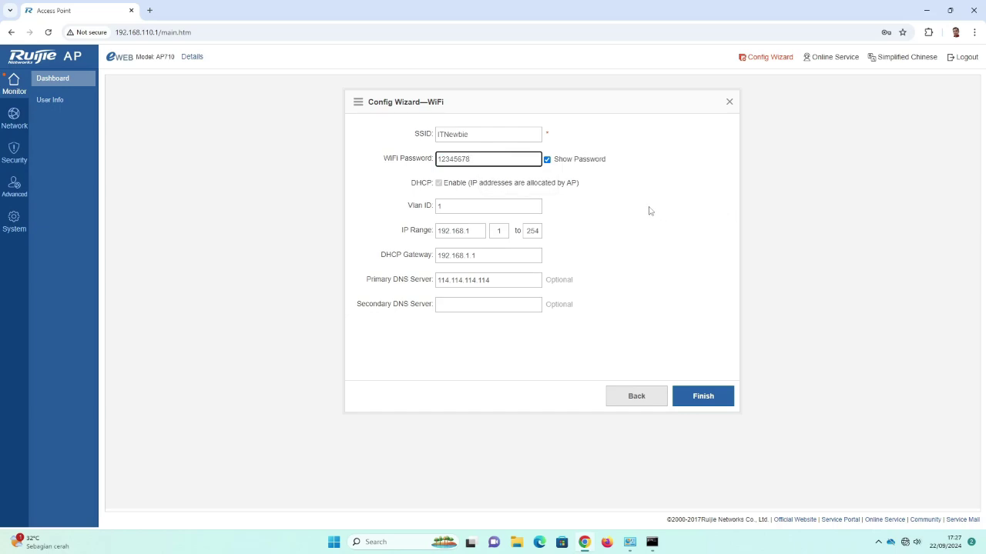
click(547, 160)
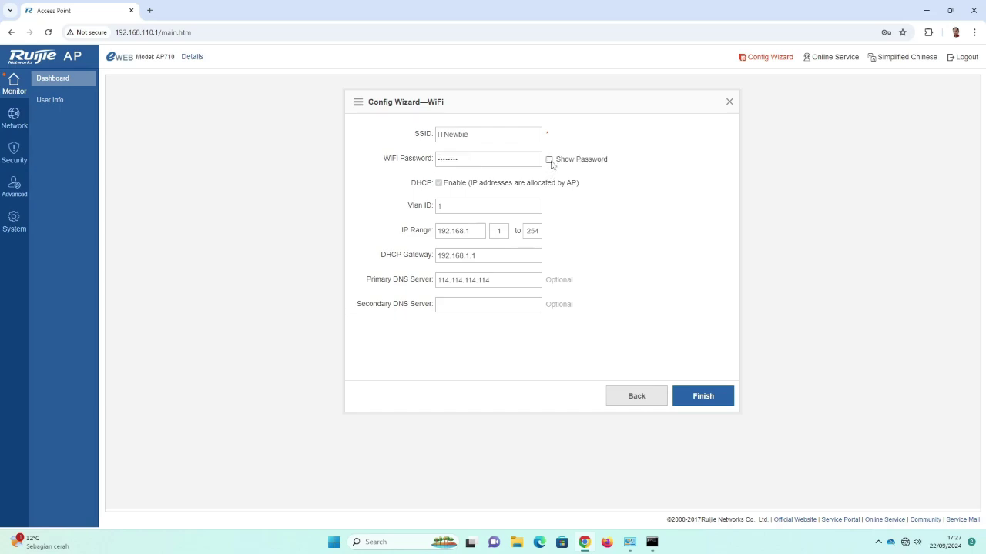
click(549, 160)
click(470, 231)
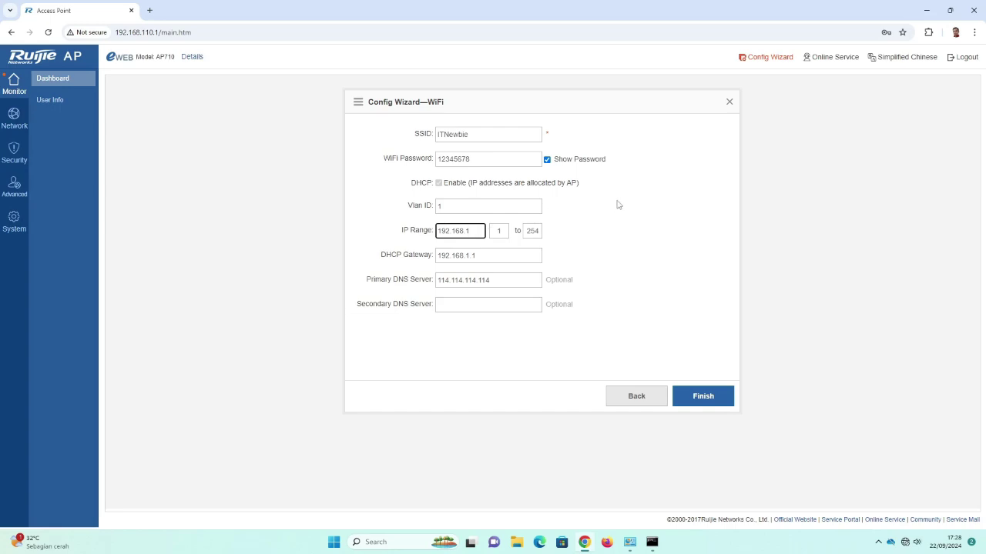
Change the IP range prefix to 192.168.12 and the DHCP gateway to 192.168.12.1.
key(BackSpace)
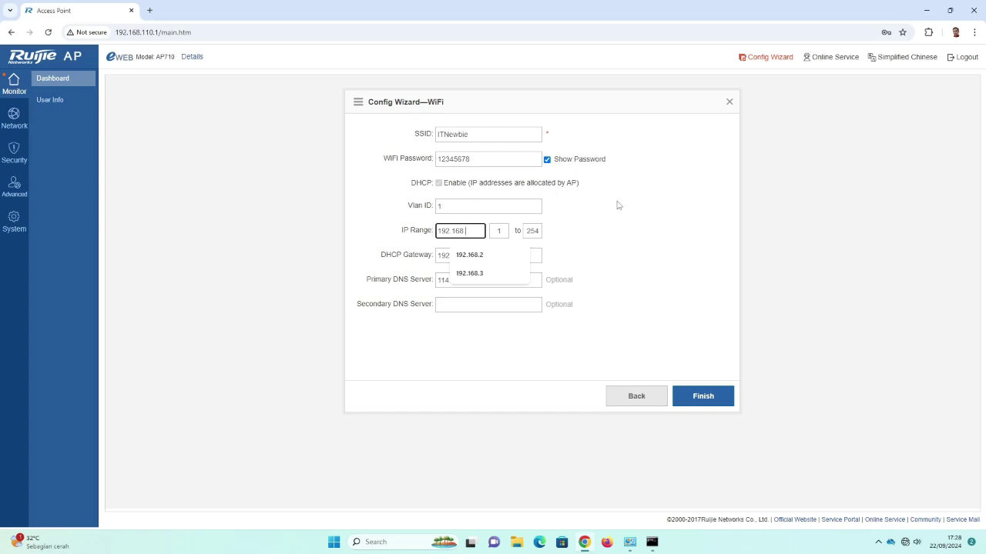
text(1)
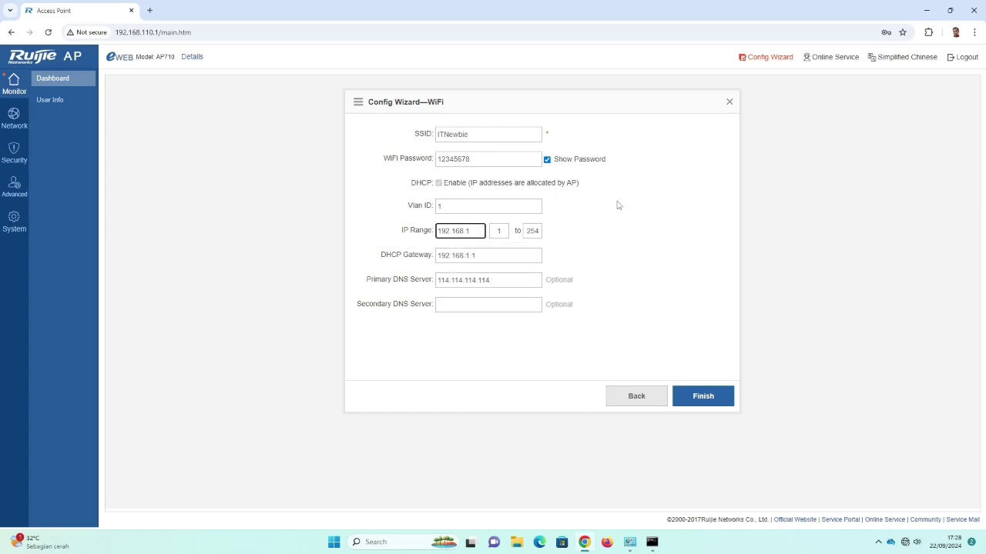
text(2)
click(585, 240)
click(468, 256)
text(2)
click(613, 269)
Set primary DNS to 8.8.8.8 and secondary DNS to 8.8.4.4.
drag(502, 280, 381, 276)
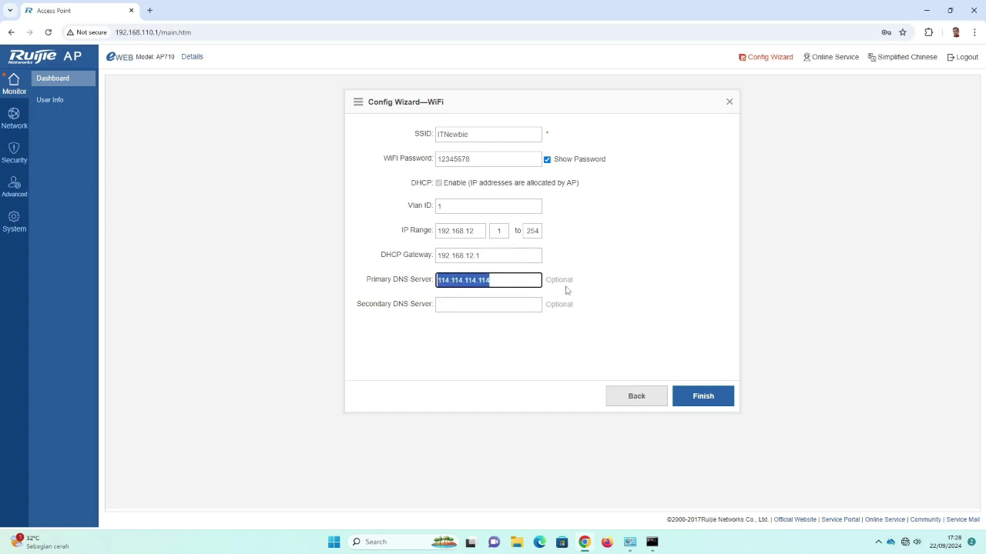
text(8.8.8.8)
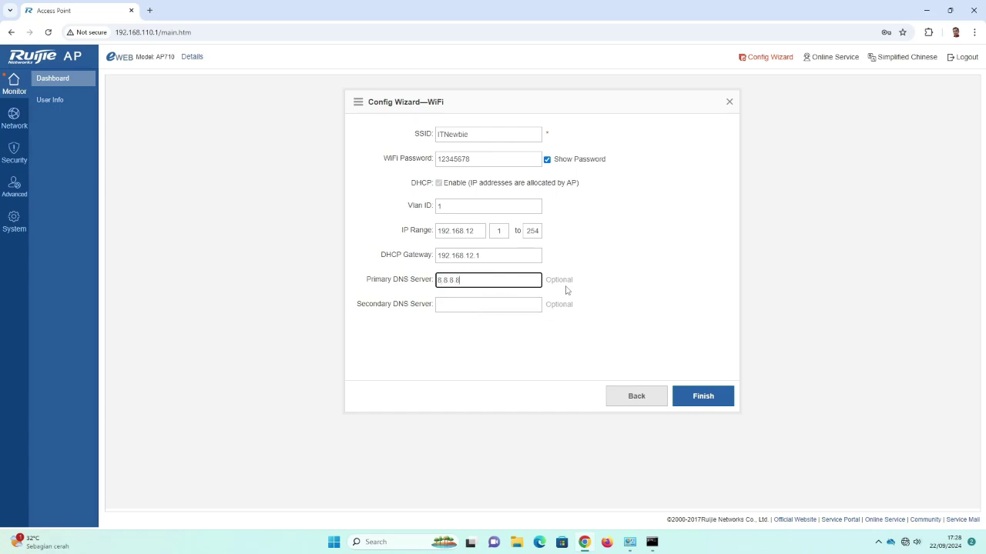
click(493, 305)
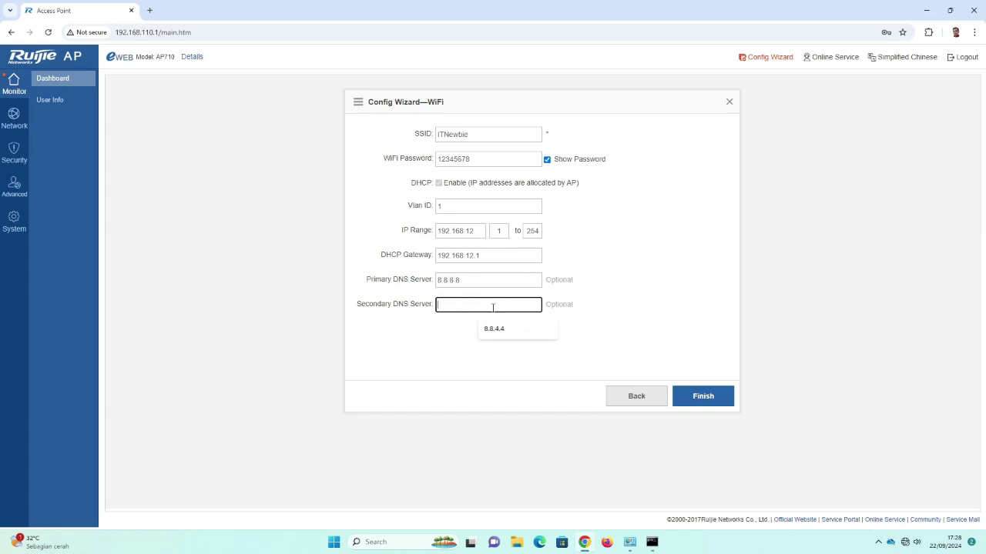
click(493, 329)
click(480, 322)
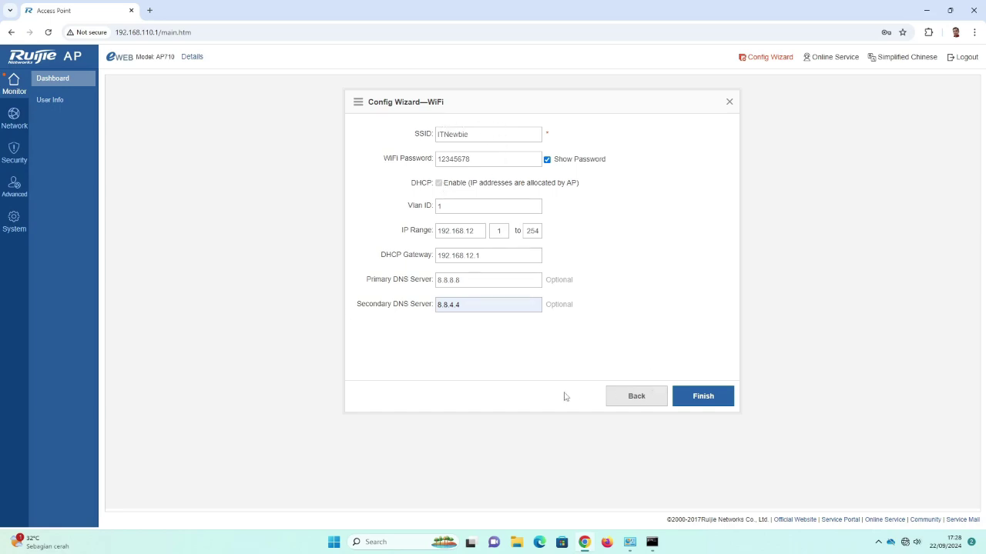
Finish the wizard and accept the going-offline warning so the settings are saved.
click(705, 404)
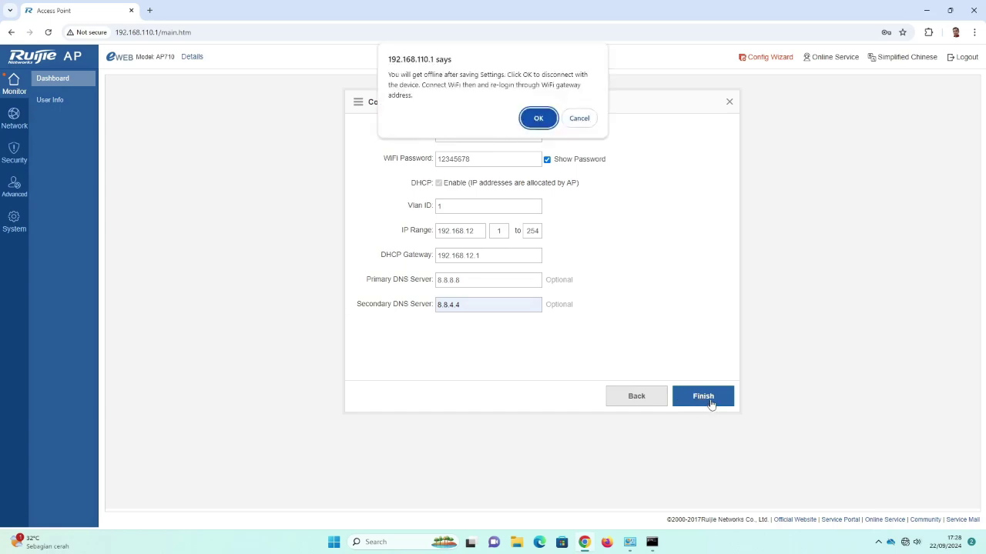
click(539, 120)
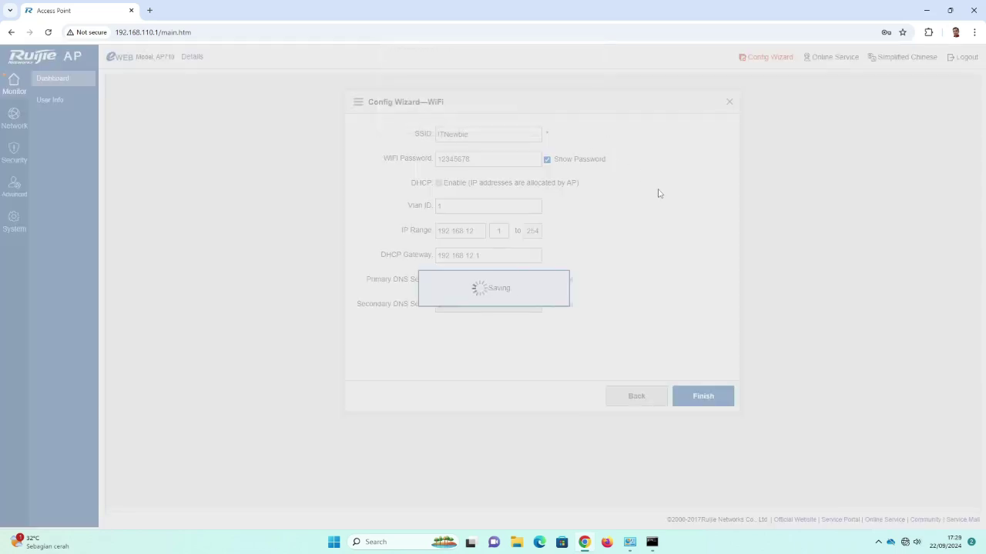